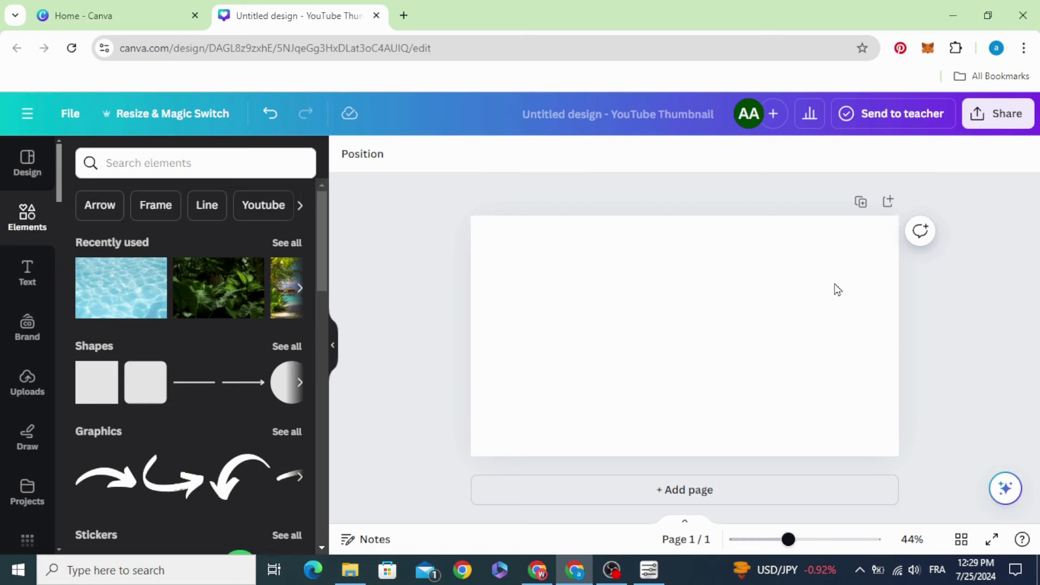
Step: Set the thumbnail's page background colour to black
left_click(626, 318)
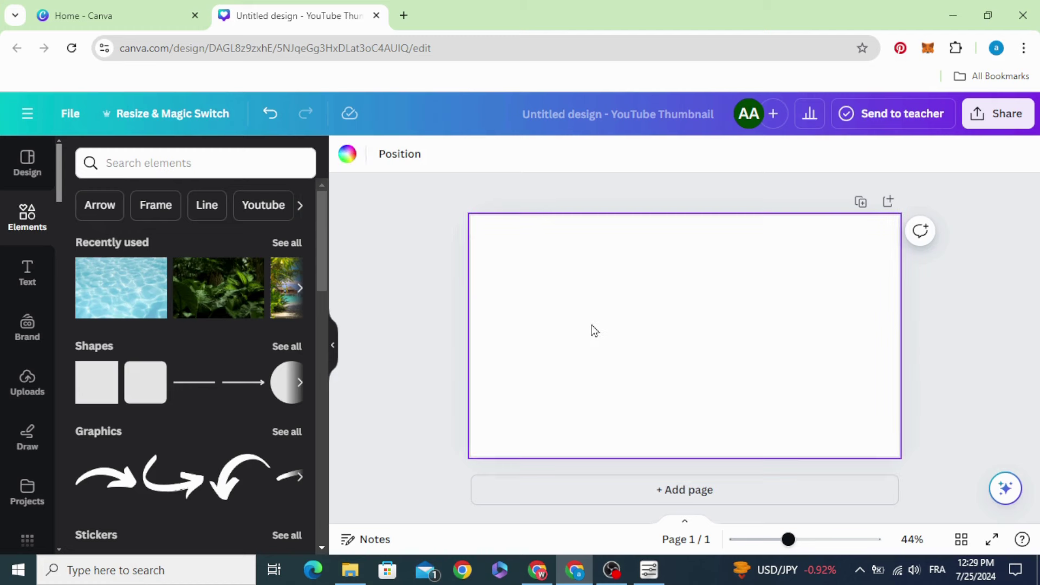
left_click(347, 154)
left_click(84, 415)
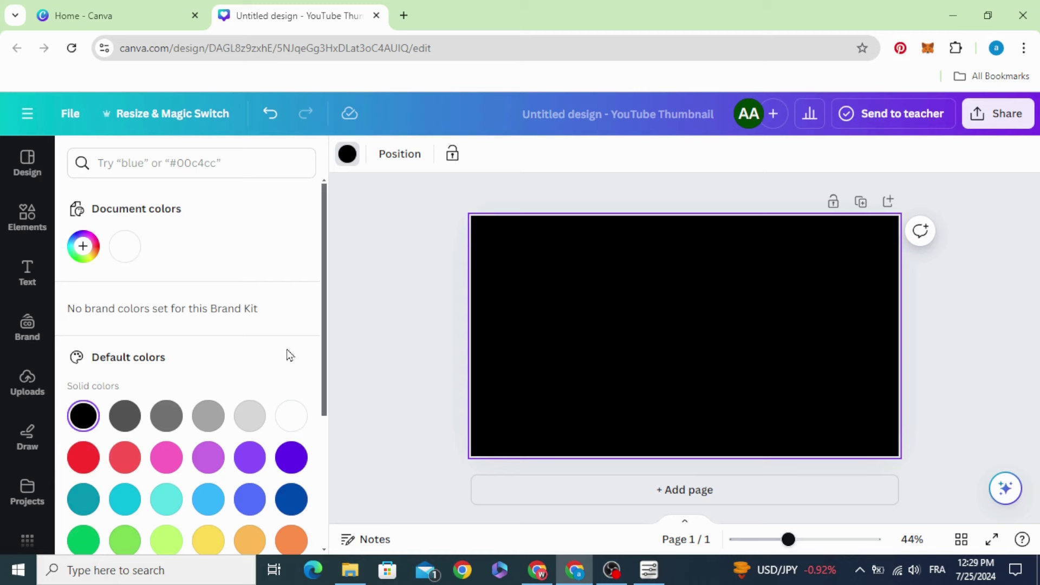
left_click(378, 346)
left_click(20, 216)
Step: Search Elements photos for 'tropical' and add the pink palm-tree photo to the thumbnail
left_click(139, 160)
type("tropical")
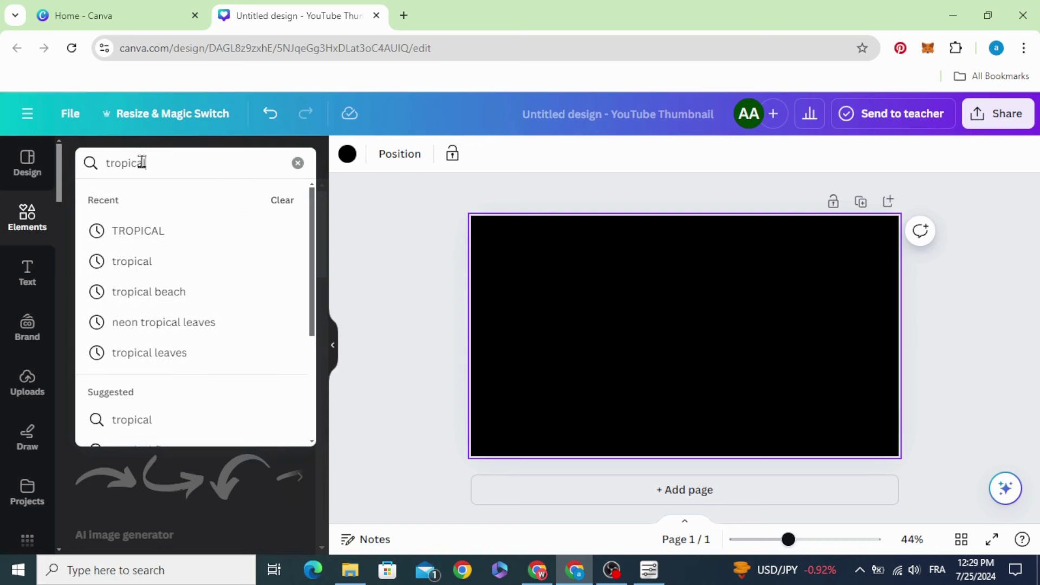
key("Return")
left_click(184, 200)
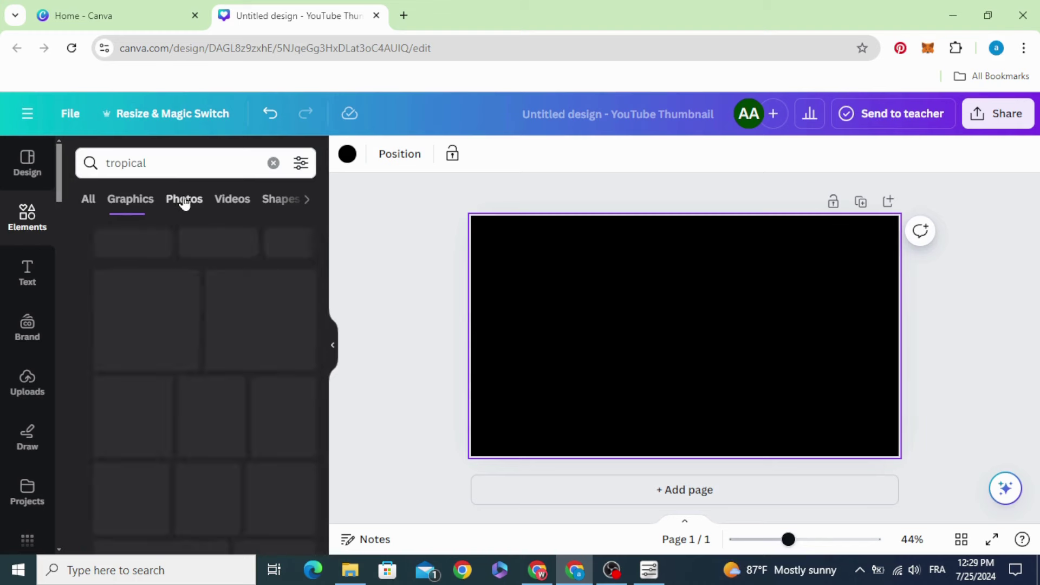
scroll(190, 375, "down", 5)
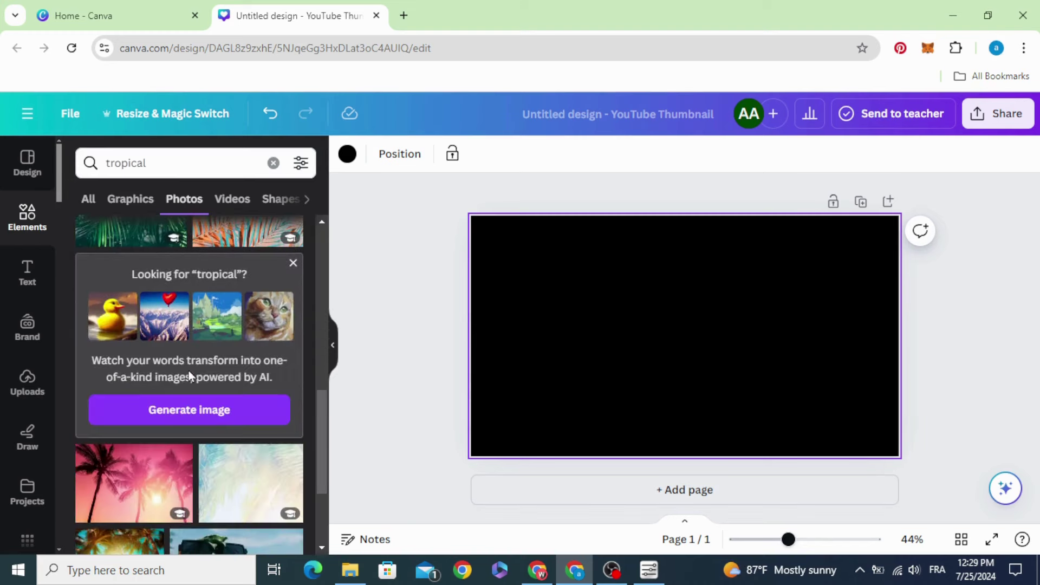
scroll(190, 375, "down", 2)
left_click(132, 397)
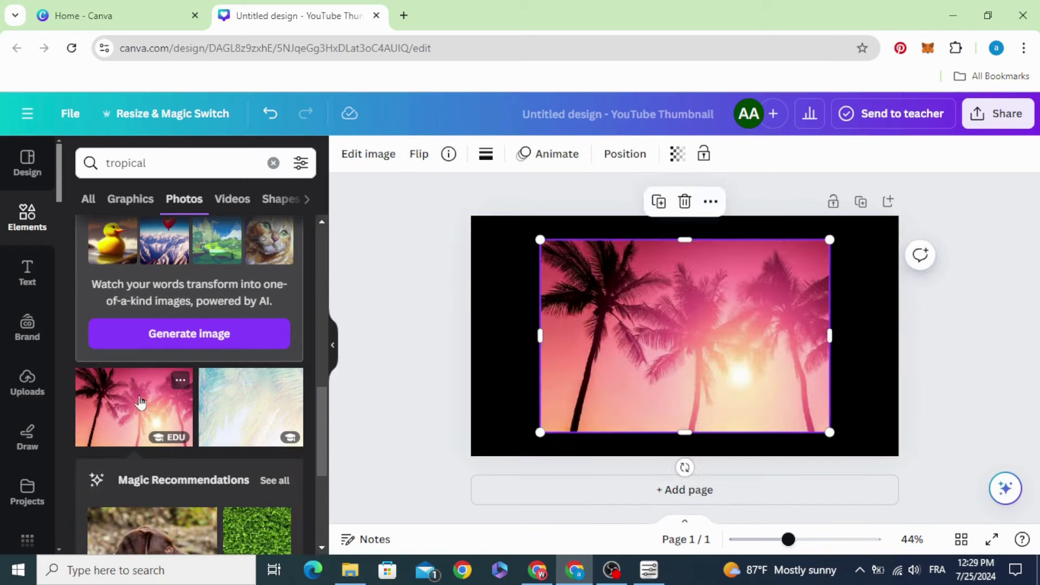
Step: Raise the palm photo's saturation to 100 in its Adjust settings
left_click(365, 155)
left_click(197, 165)
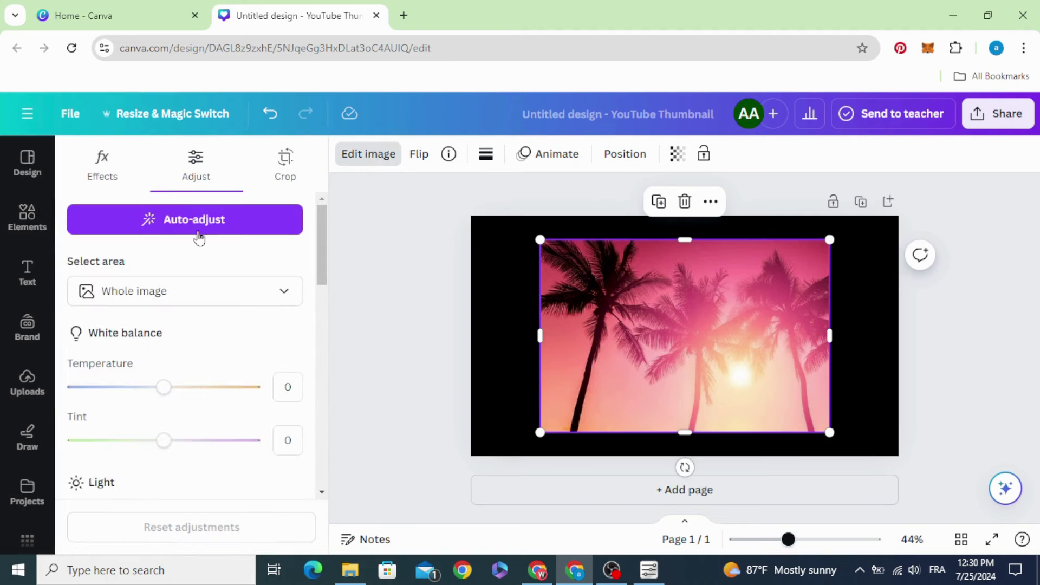
scroll(184, 382, "down", 7)
scroll(185, 383, "down", 3)
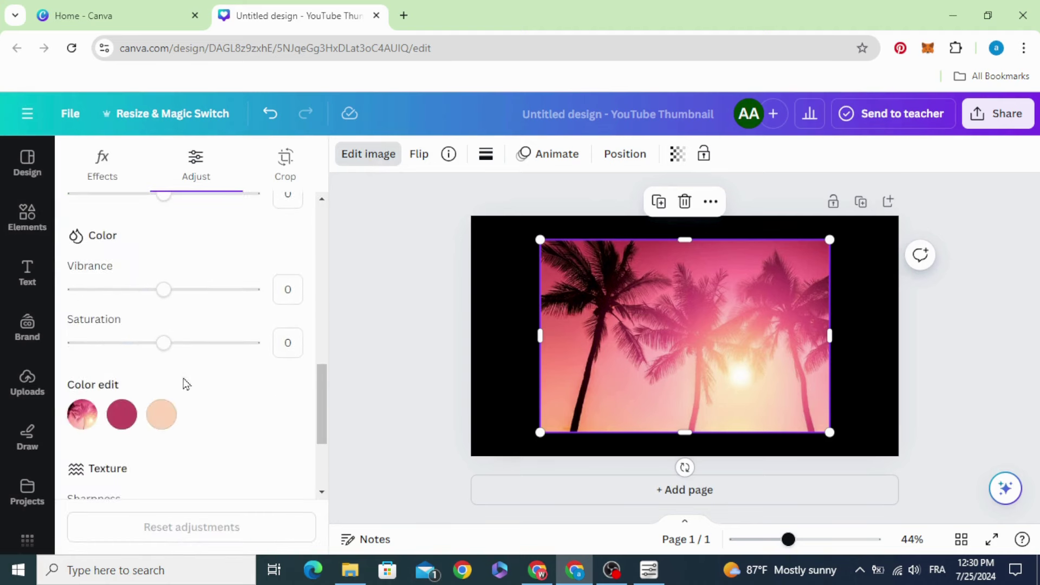
left_click_drag(164, 343, 274, 353)
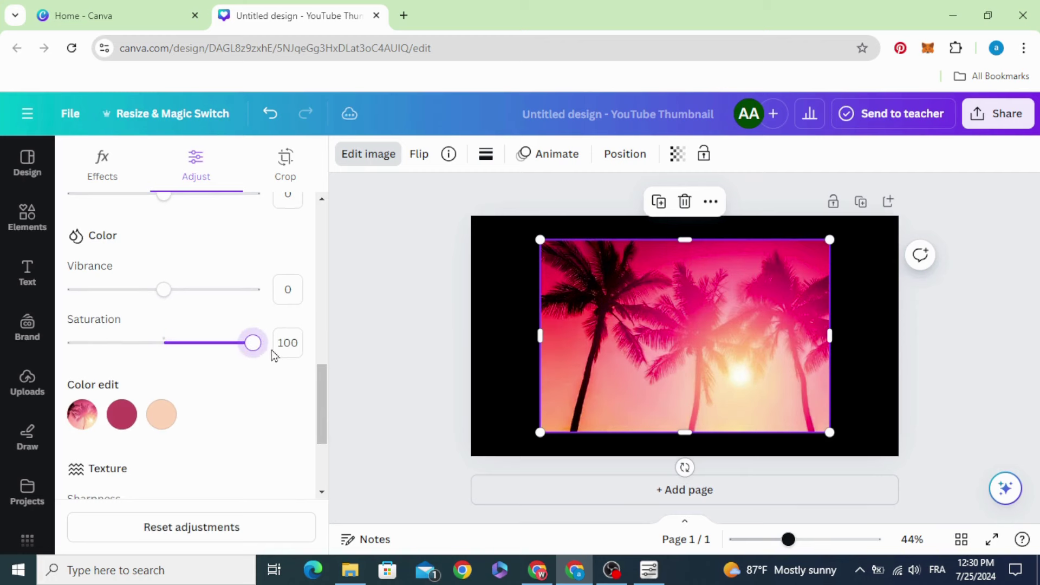
left_click(383, 331)
Step: Nudge the palm-tree photo slightly to the right
left_click(599, 321)
left_click_drag(599, 321, 605, 321)
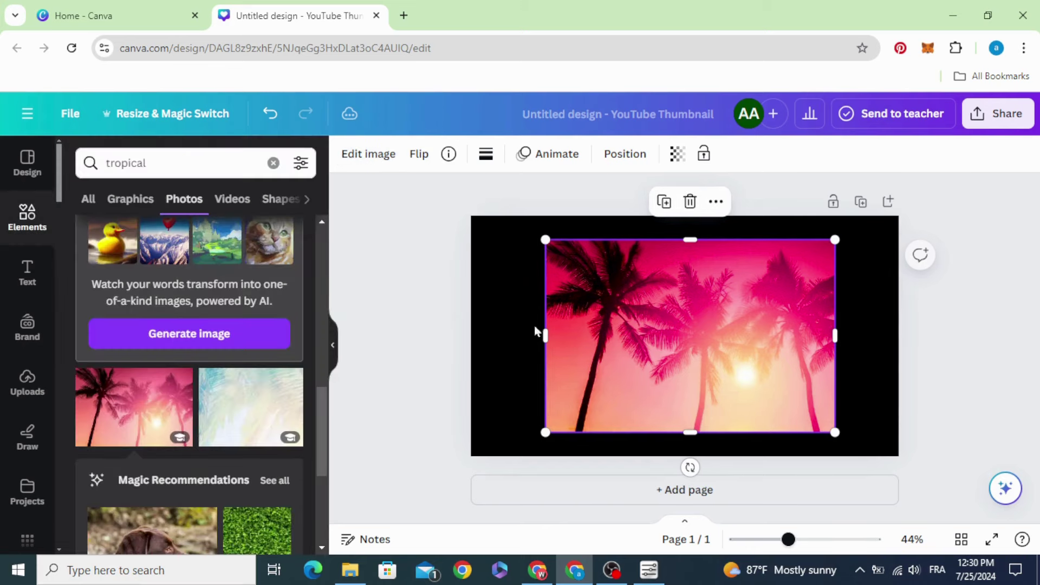
scroll(21, 434, "down", 2)
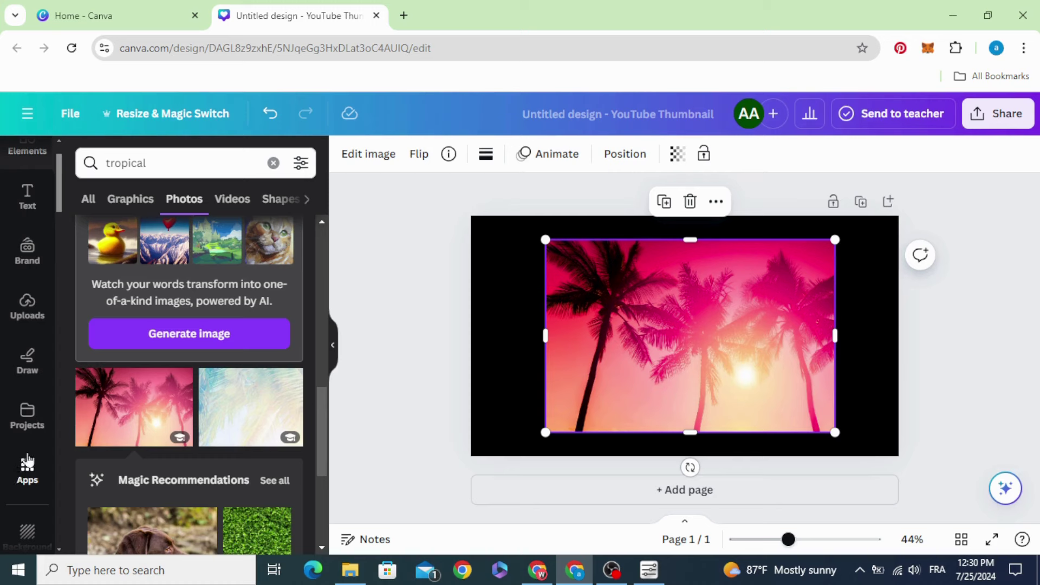
Step: Search Apps for 'fontframe', open FontFrame and enter SURF as its text
left_click(28, 470)
scroll(20, 411, "down", 4)
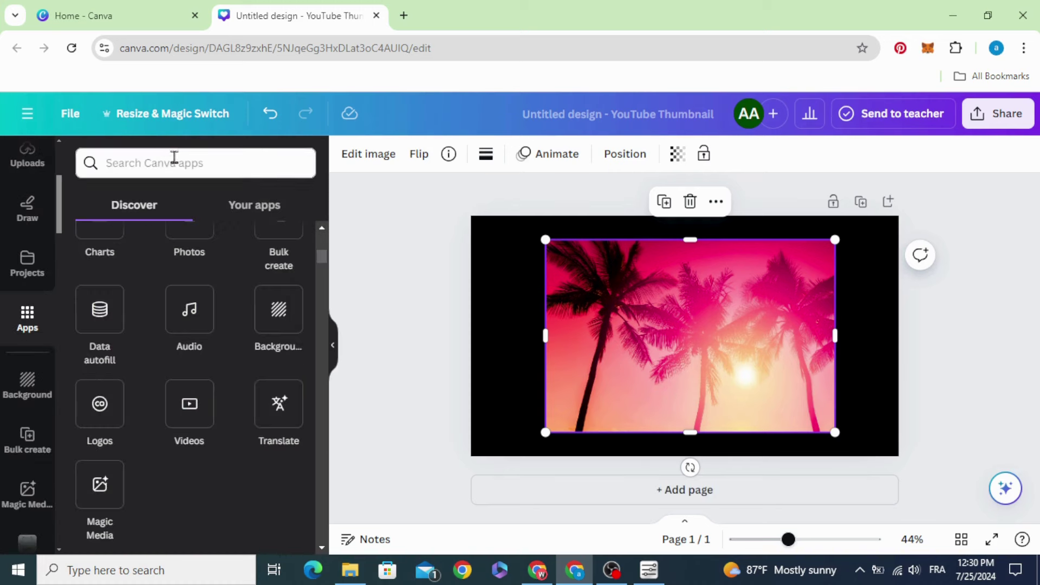
left_click(178, 160)
type("fo")
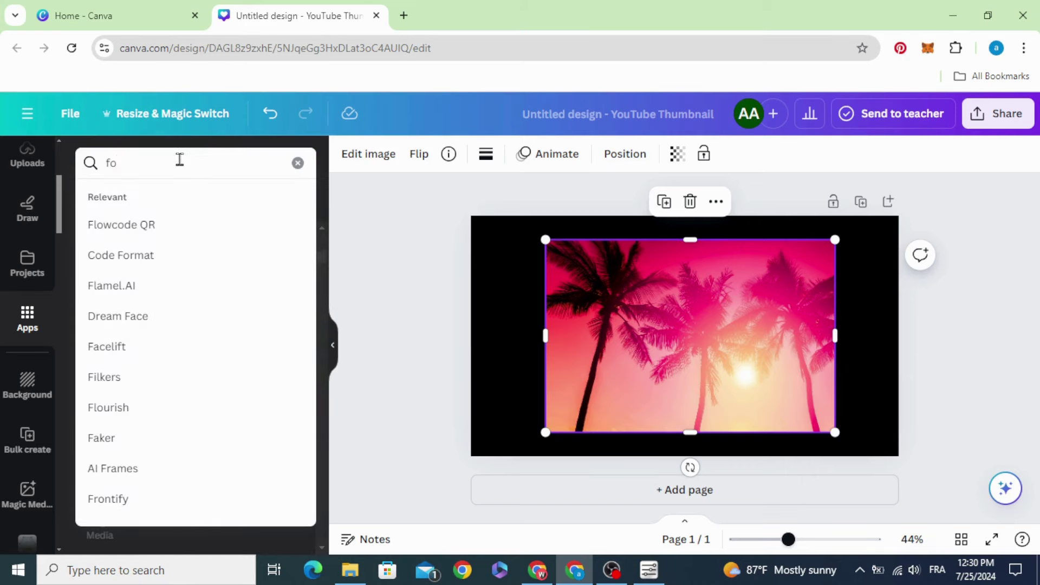
type("ntf")
left_click(179, 222)
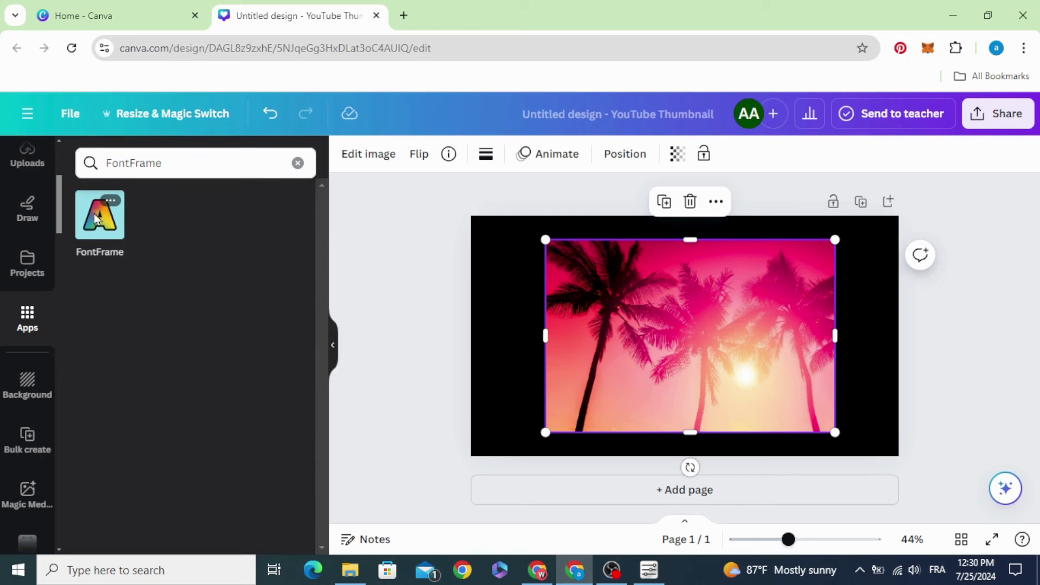
left_click(96, 219)
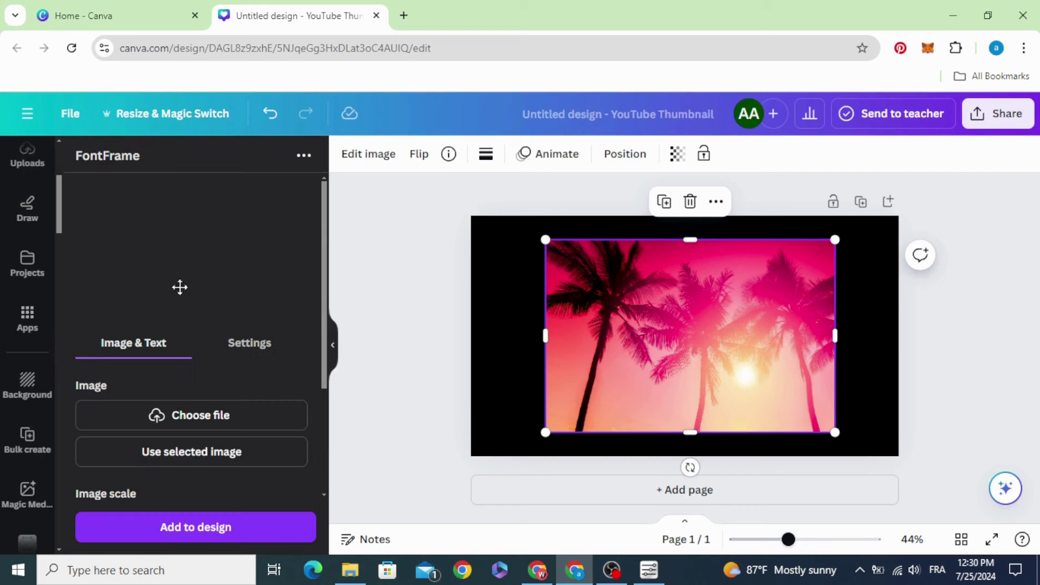
scroll(174, 343, "down", 3)
left_click(145, 445)
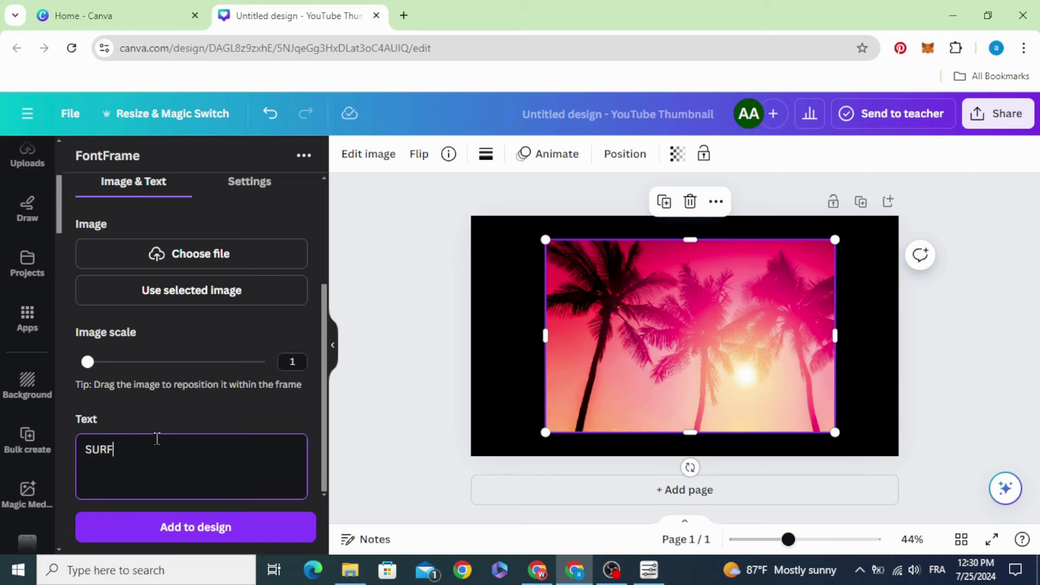
Step: Set the FontFrame lettering font to Anton
left_click(248, 346)
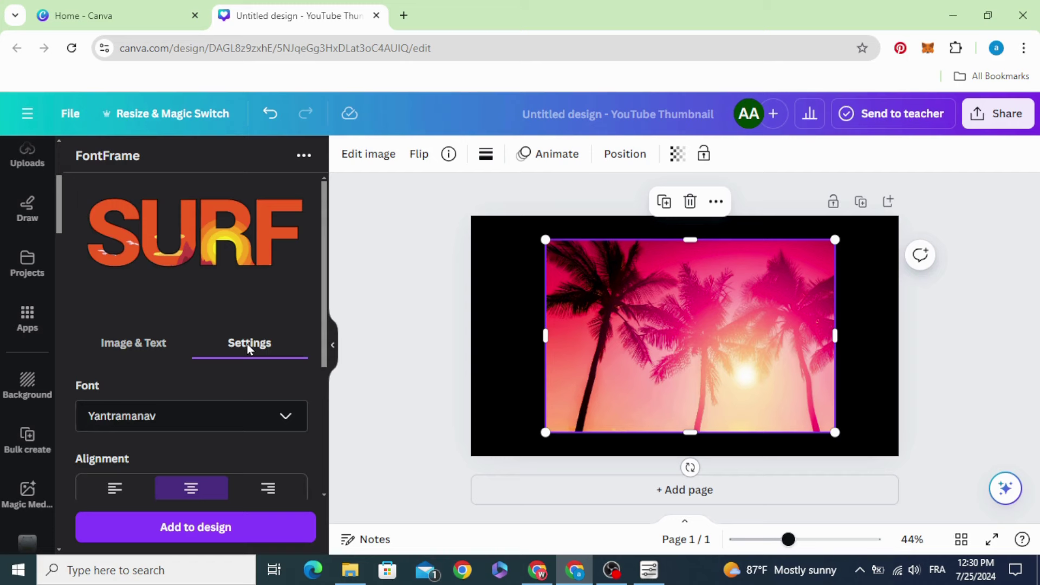
scroll(248, 348, "down", 2)
left_click(243, 349)
left_click(186, 228)
type("A")
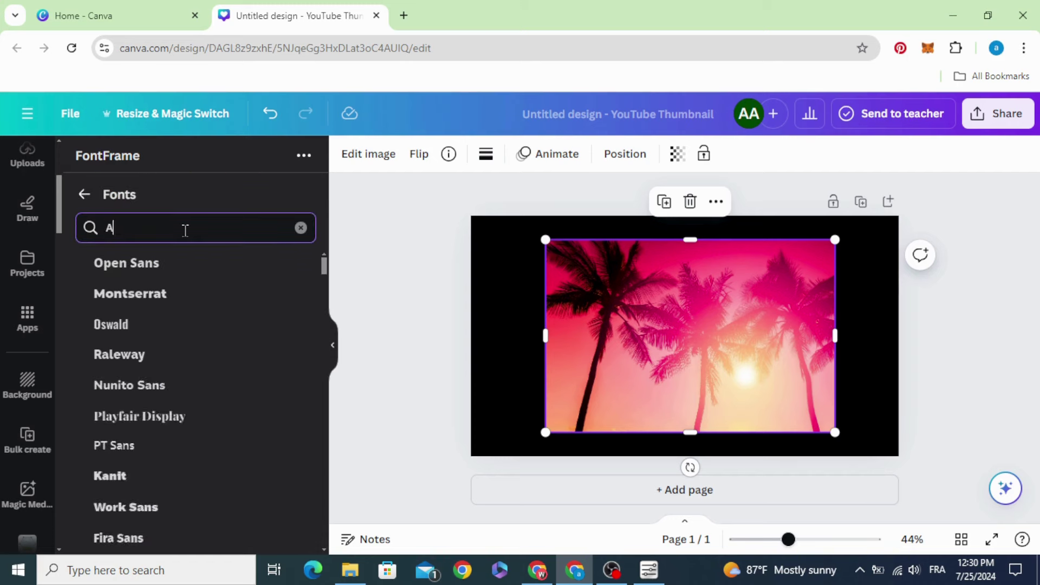
type("NT")
left_click(183, 270)
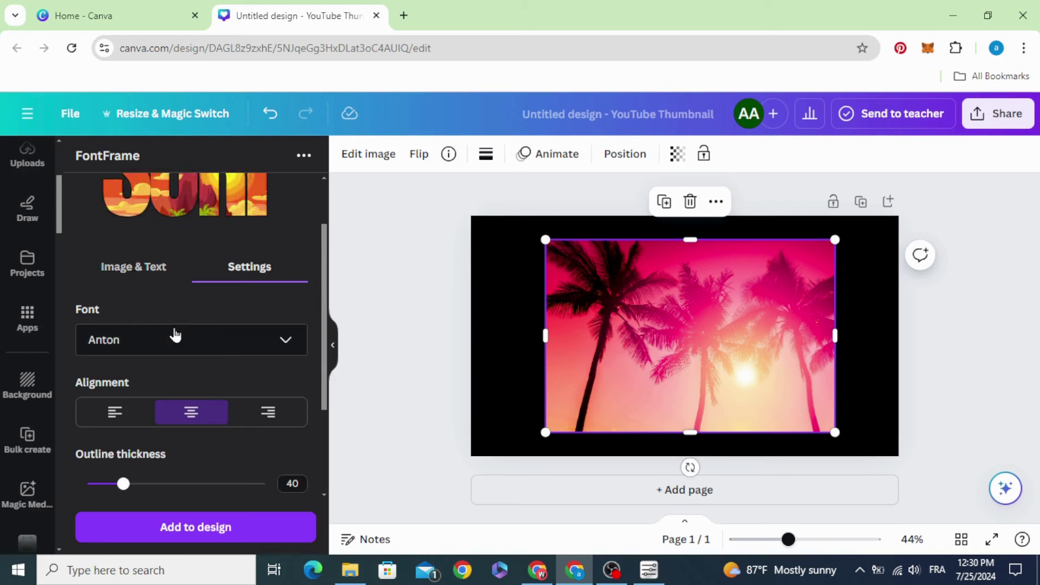
Step: Set outline thickness to 0 and letter spacing to 35
scroll(187, 340, "down", 2)
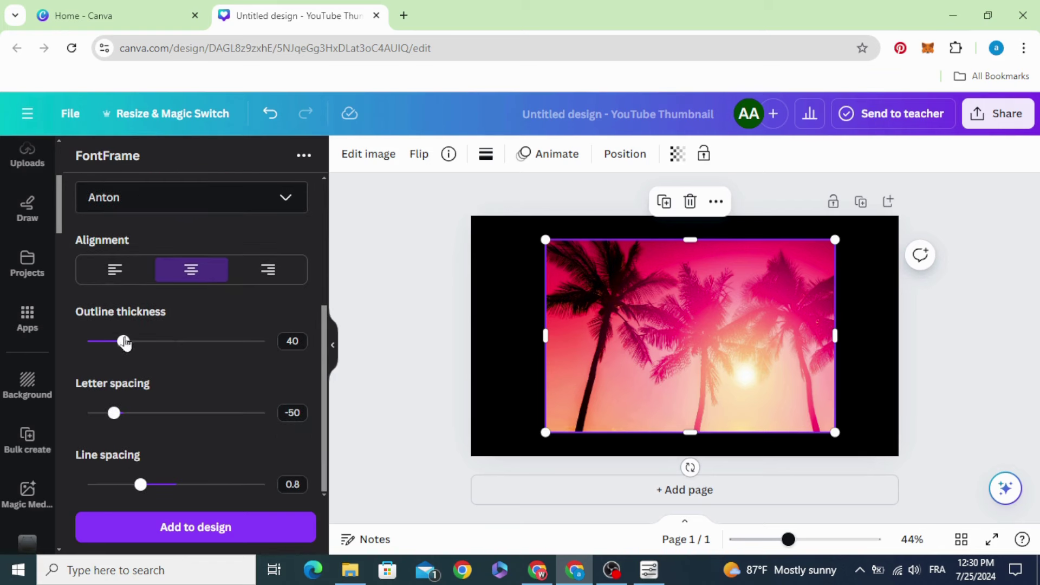
left_click_drag(124, 342, 80, 356)
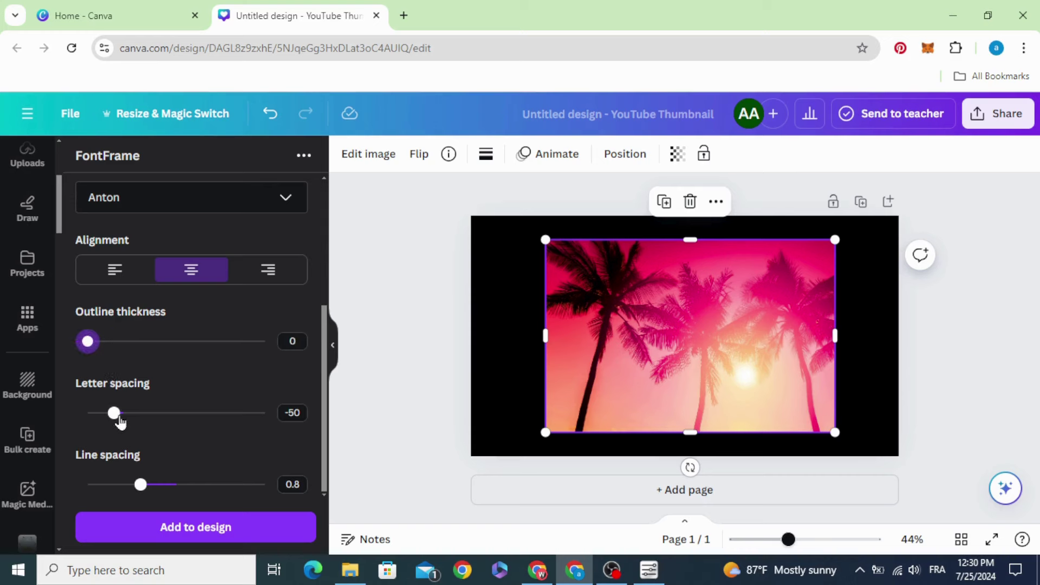
left_click_drag(115, 420, 133, 424)
scroll(139, 423, "up", 4)
scroll(139, 423, "down", 4)
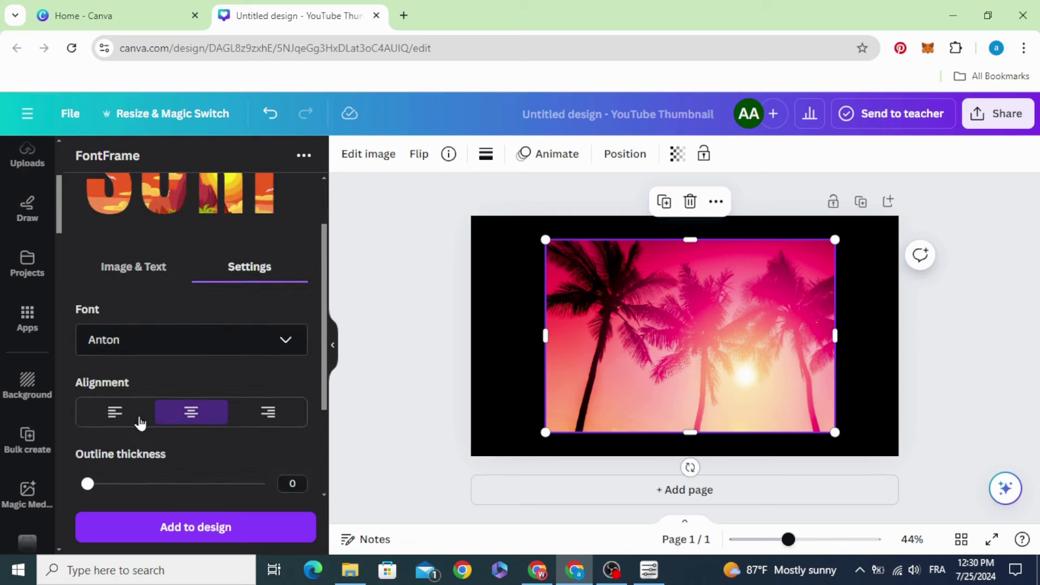
scroll(157, 442, "up", 4)
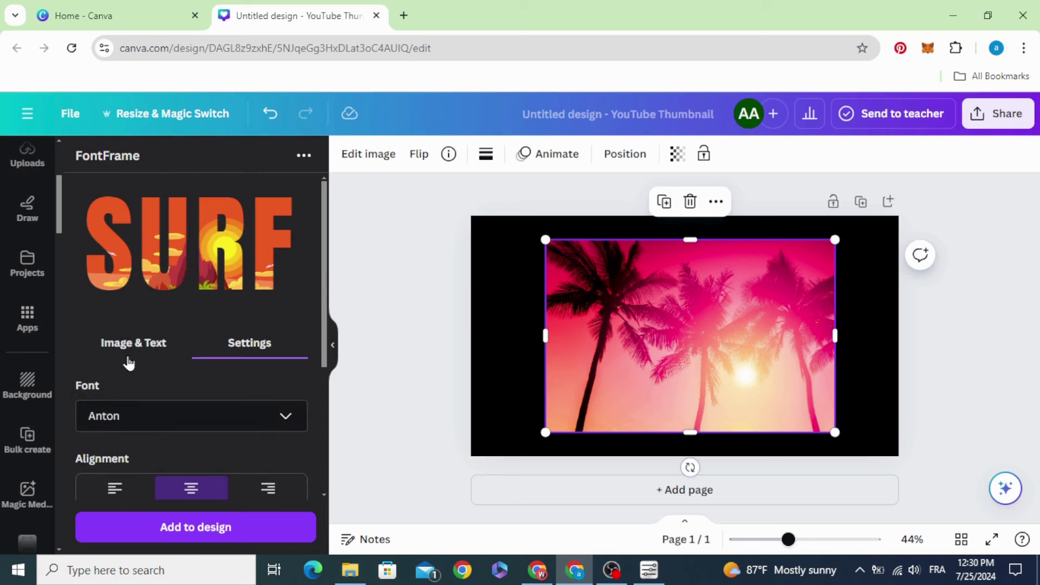
Step: Fill the SURF letters with the palm-tree photo, shifted to show its sunlit part
left_click(141, 350)
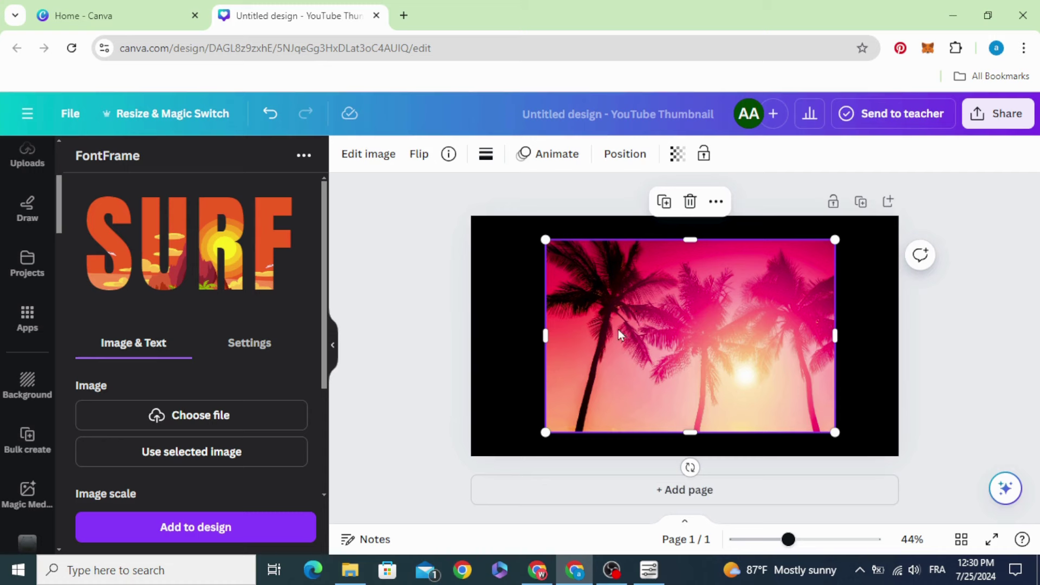
left_click(224, 455)
left_click_drag(170, 265, 192, 330)
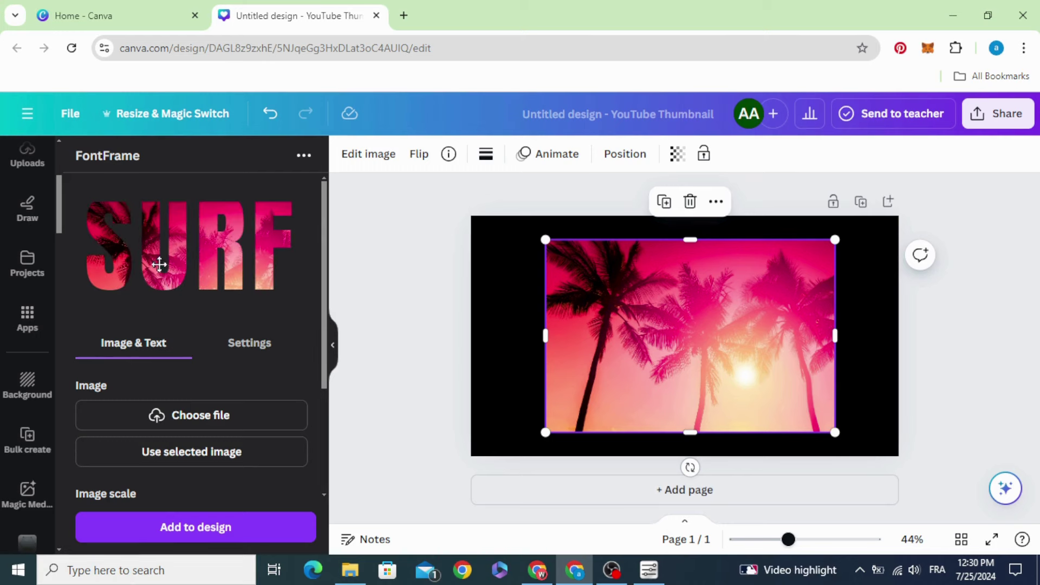
mouse_move(159, 264)
left_mouse_down()
mouse_move(141, 251)
mouse_move(153, 216)
mouse_move(141, 227)
mouse_move(137, 218)
mouse_move(145, 254)
left_mouse_up()
Step: Set image scale to about 1.6, reposition the photo, and add SURF to the design
scroll(146, 255, "down", 2)
left_click_drag(88, 450, 112, 448)
scroll(195, 458, "up", 2)
left_click_drag(112, 262, 154, 266)
scroll(190, 342, "down", 4)
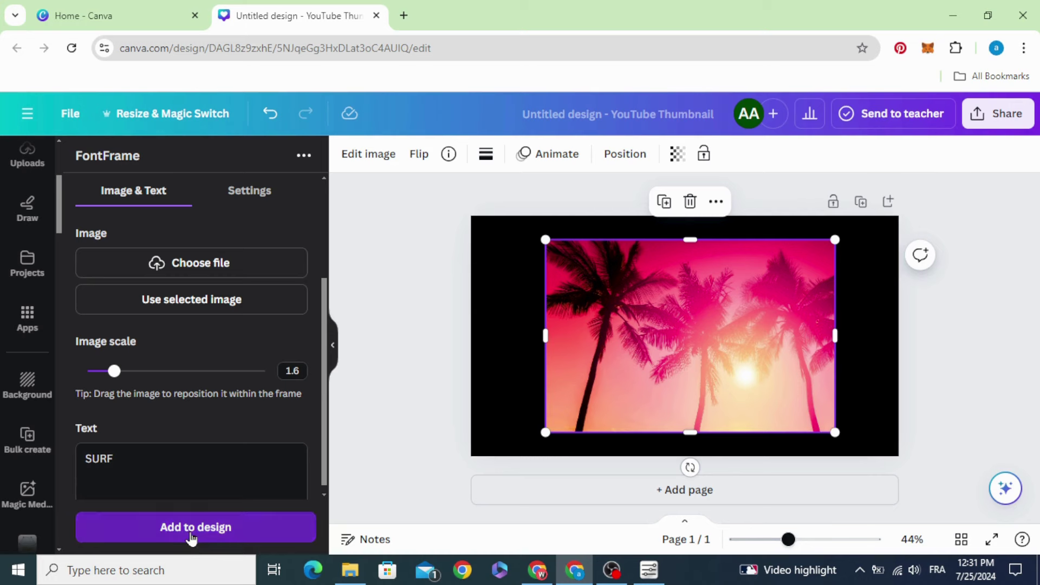
left_click(191, 536)
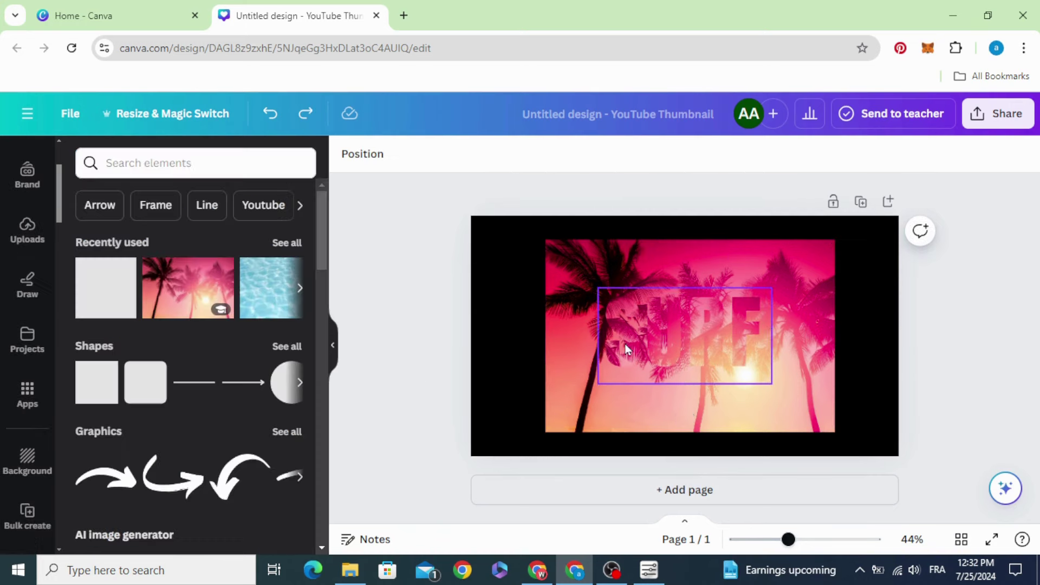
Step: Reopen FontFrame and replace the SURF text with WAVE
scroll(24, 458, "down", 2)
scroll(24, 458, "up", 2)
left_click(26, 395)
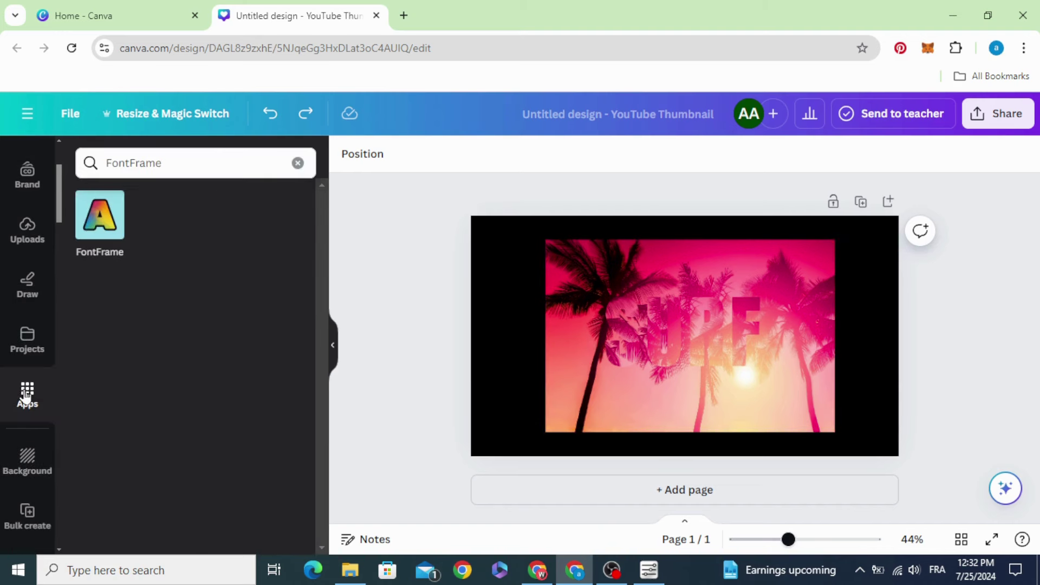
left_click(99, 223)
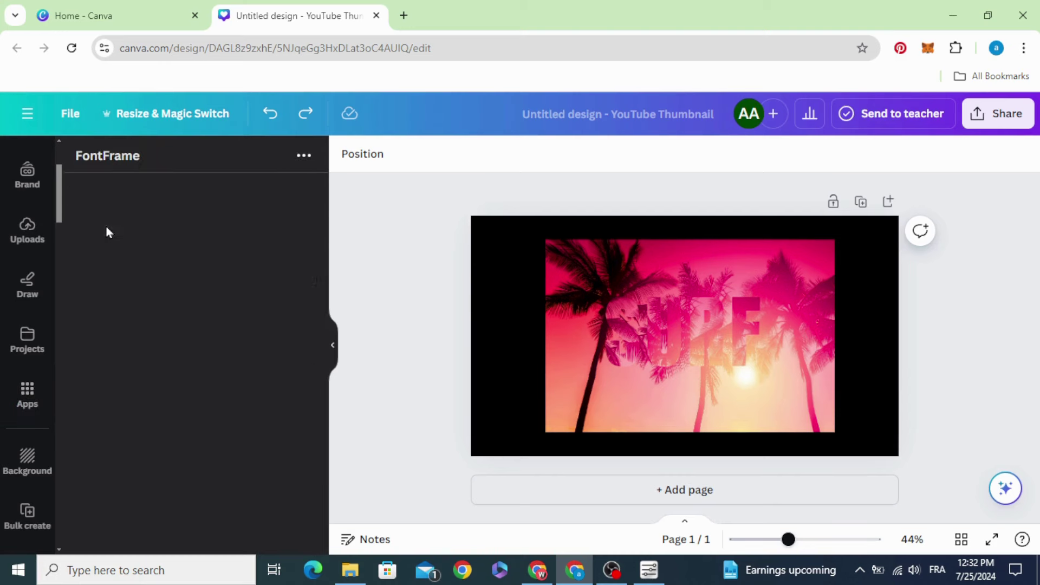
scroll(153, 372, "down", 3)
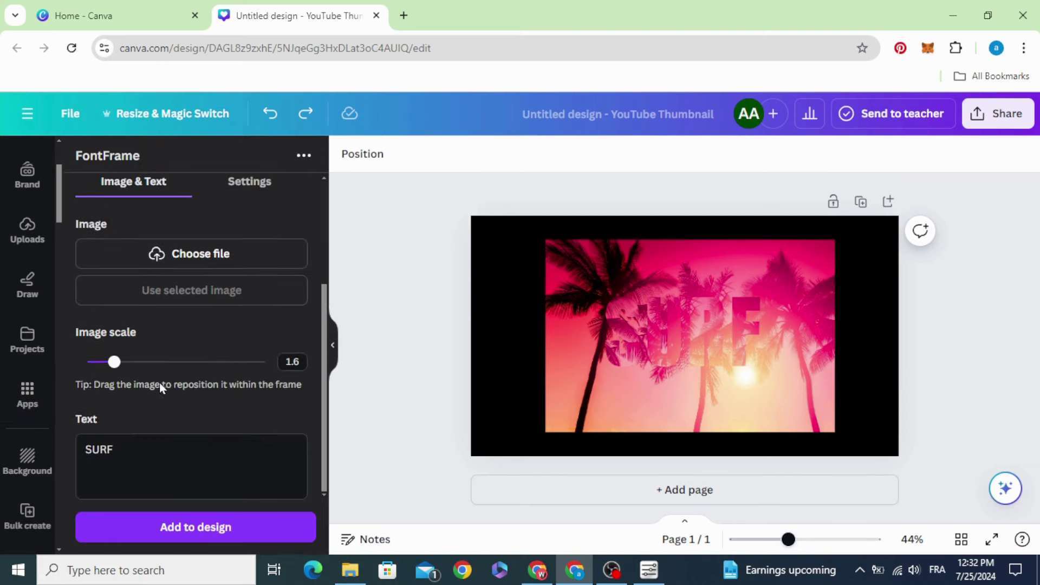
left_click(137, 453)
key("ctrl+a")
type("W")
scroll(143, 449, "up", 3)
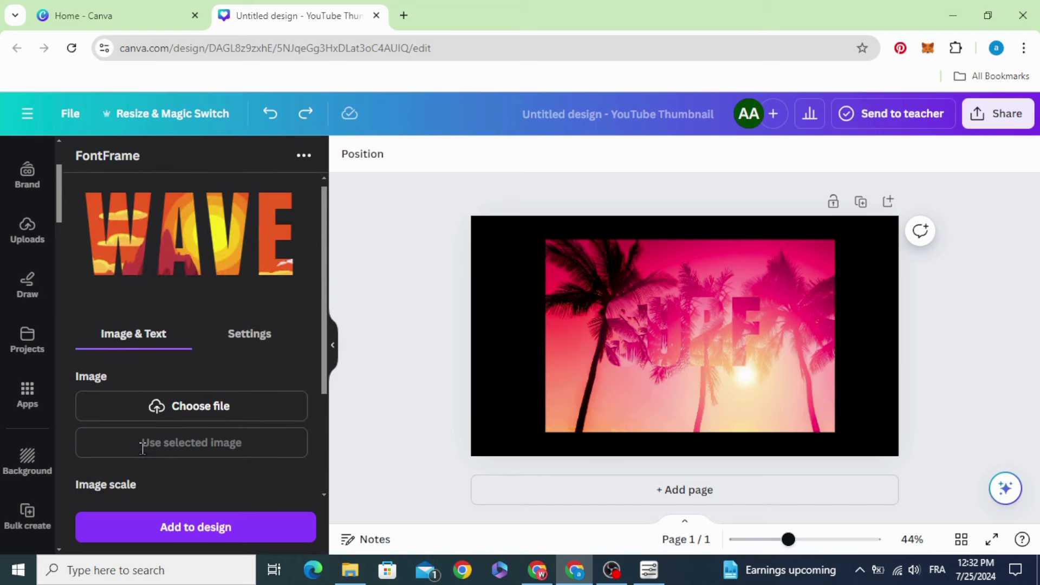
Step: Fill WAVE with the selected palm photo at scale 1.7 and add it to the design
left_click(553, 262)
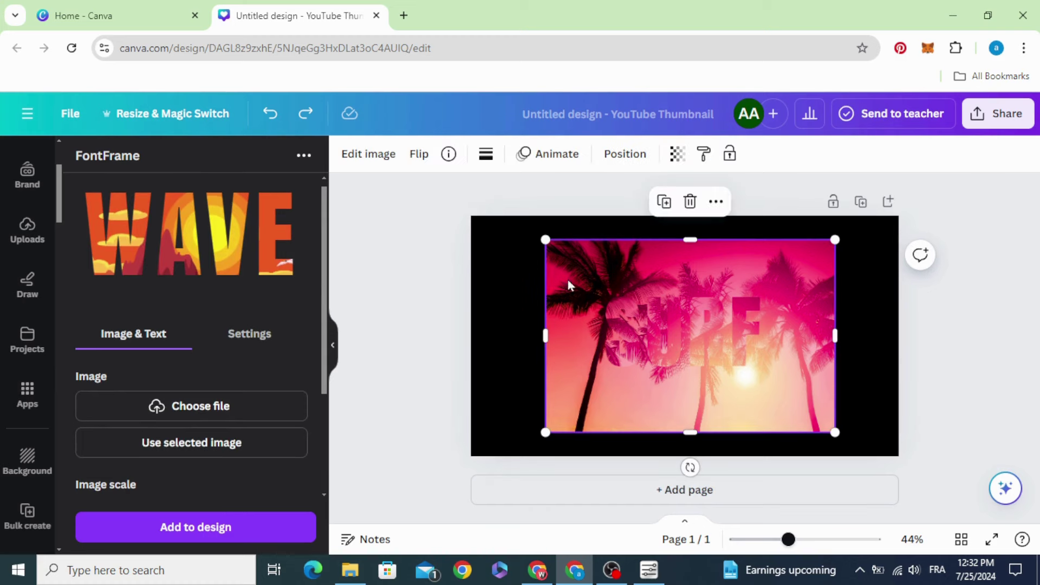
left_click(196, 447)
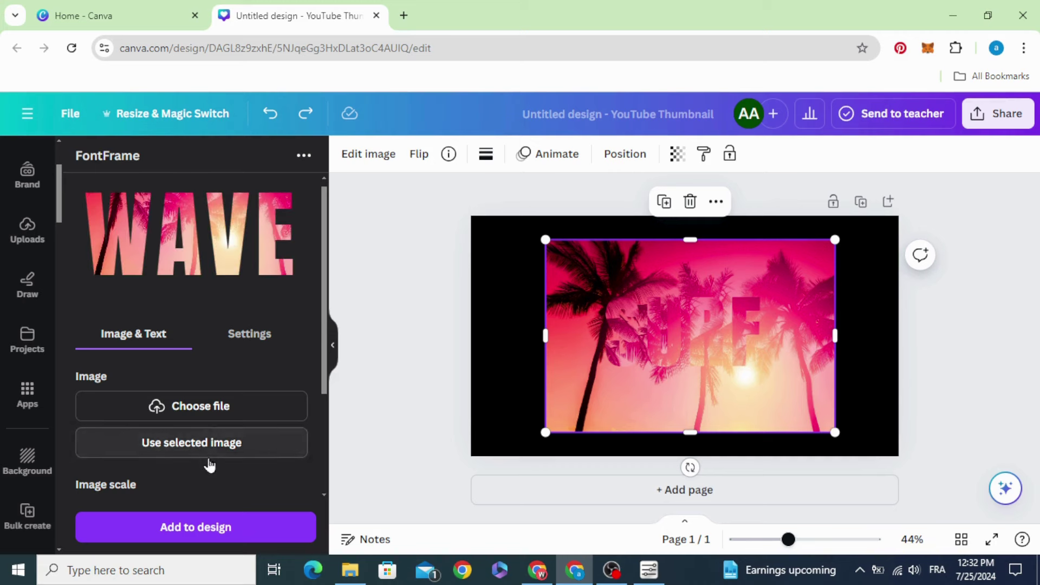
scroll(209, 450, "down", 2)
left_click_drag(87, 439, 119, 438)
scroll(197, 344, "up", 2)
left_click_drag(171, 266, 170, 239)
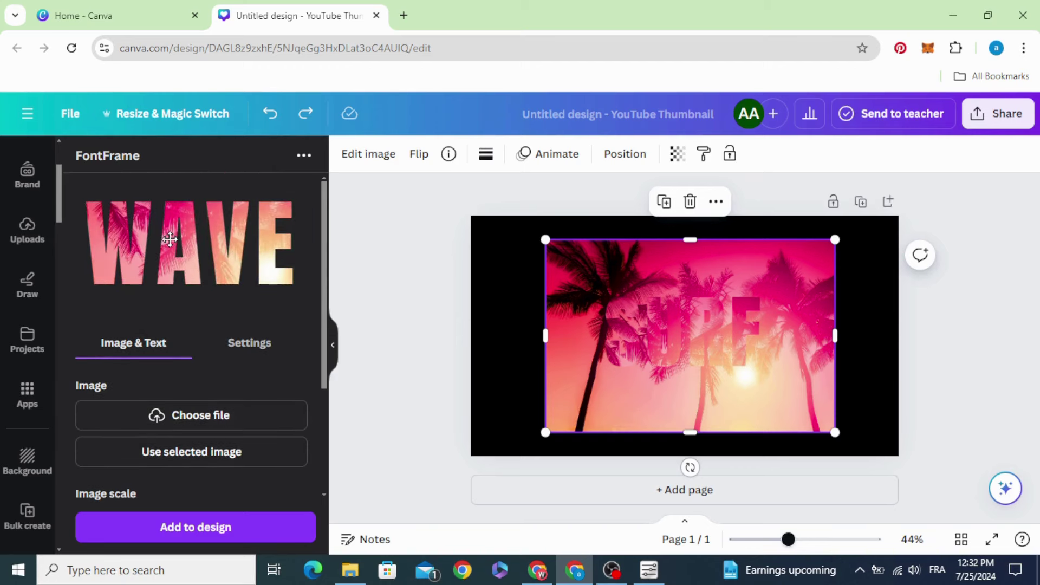
scroll(170, 239, "down", 4)
left_click(202, 535)
Step: Move WAVE to the top right, delete the plain palm photo, and enlarge SURF
left_click_drag(664, 335, 810, 266)
left_click_drag(623, 264, 515, 284)
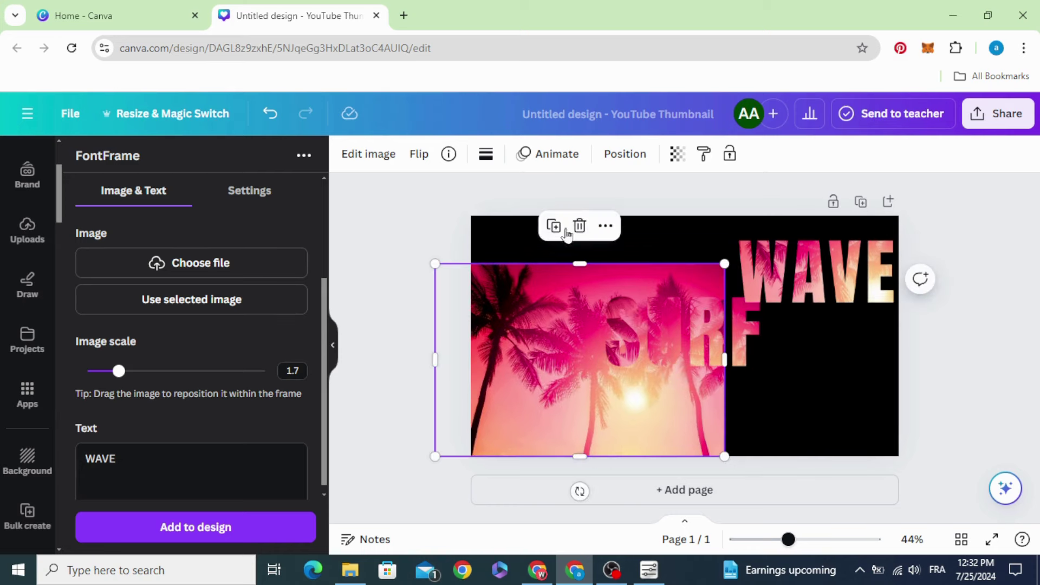
left_click(579, 225)
left_click_drag(660, 338, 557, 286)
left_click_drag(672, 329, 840, 428)
left_click_drag(641, 362, 657, 379)
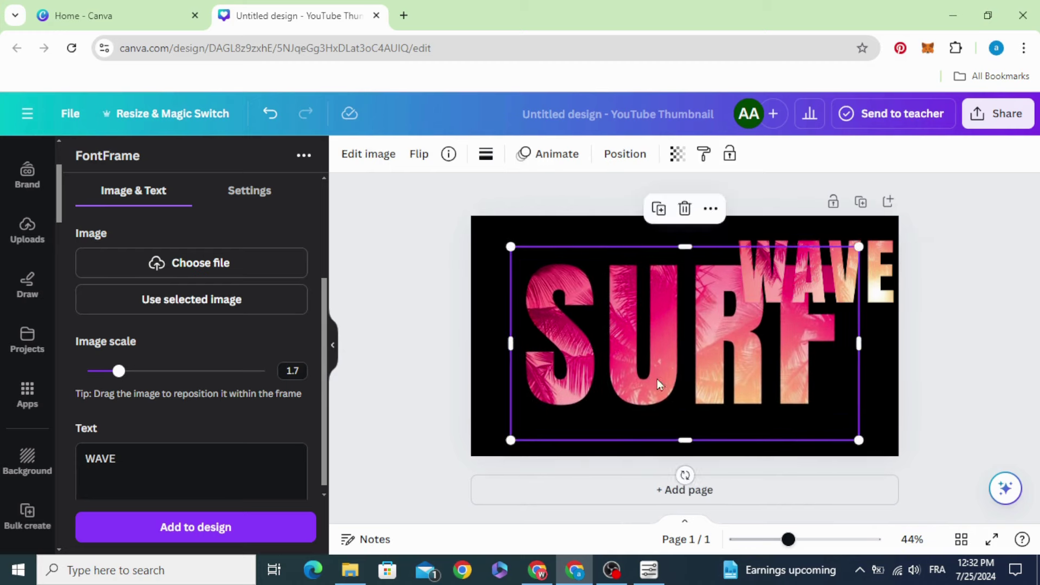
Step: Add a square and resize it into a tall rectangle over the U's left stroke
left_click(458, 335)
scroll(27, 359, "up", 3)
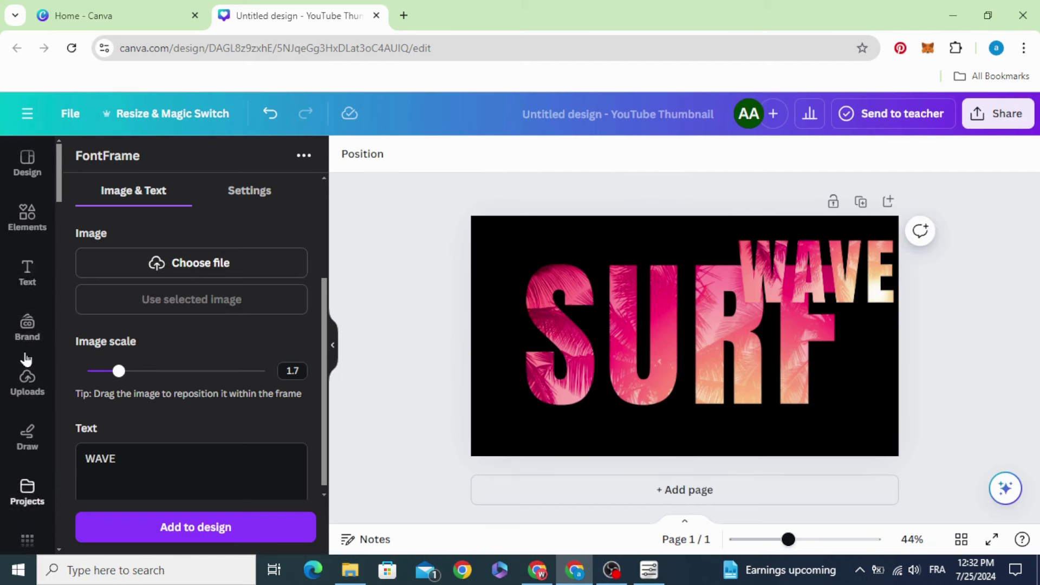
left_click(28, 219)
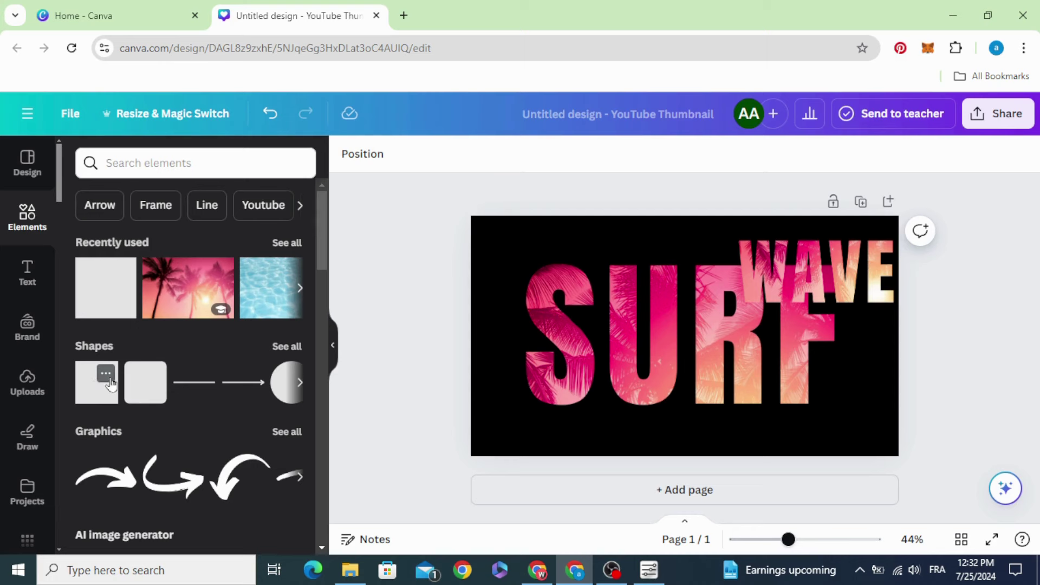
left_click(110, 383)
left_click(427, 302)
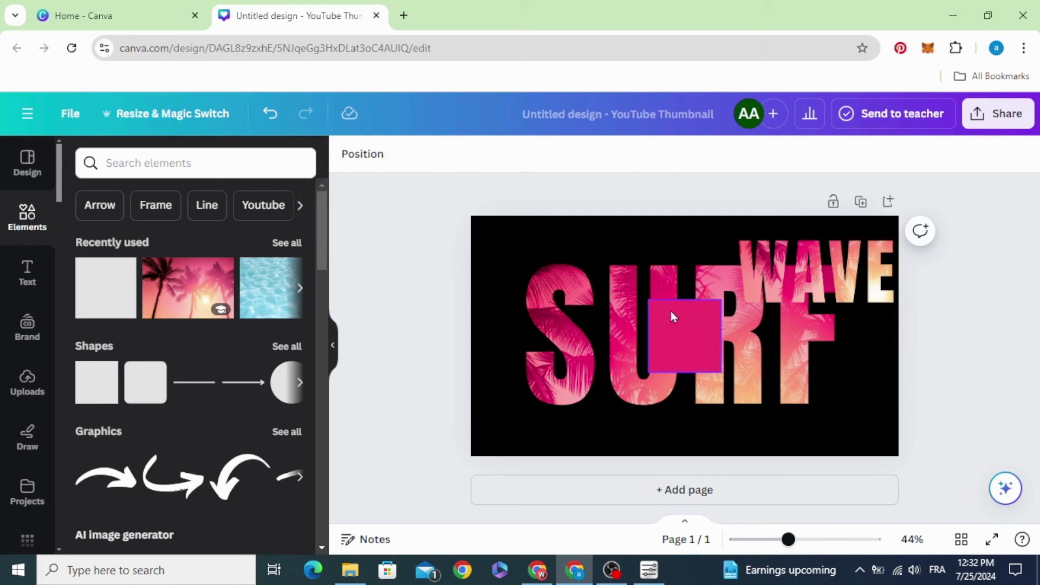
left_click_drag(682, 323, 642, 285)
left_click_drag(619, 325, 608, 352)
Step: Colour the rectangle black and move WAVE down over the SURF letters
left_click(424, 157)
left_click(167, 247)
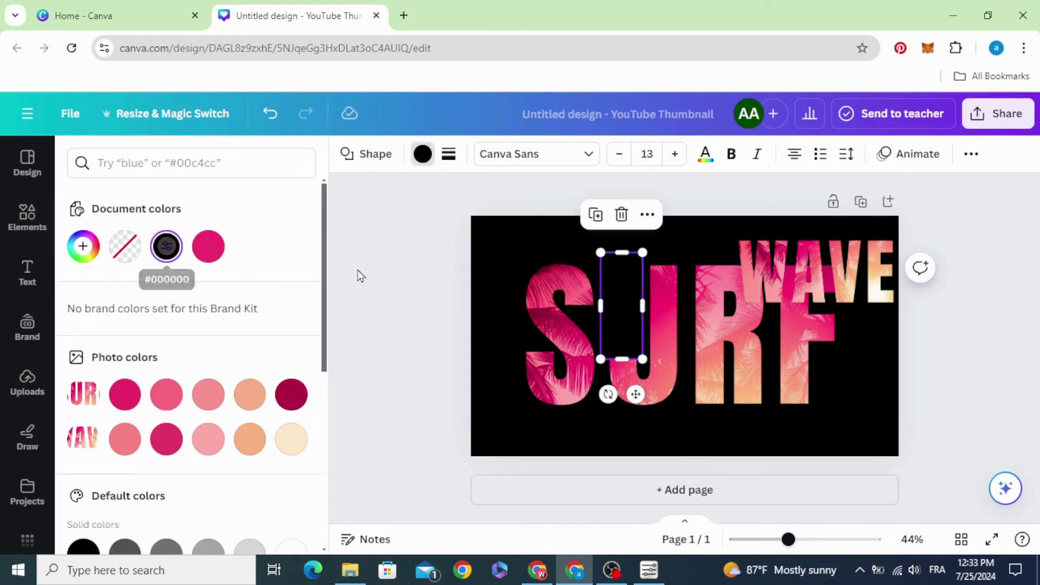
left_click(401, 276)
left_click_drag(796, 280, 665, 304)
Step: Bring the WAVE lettering to the front layer
left_click(697, 295)
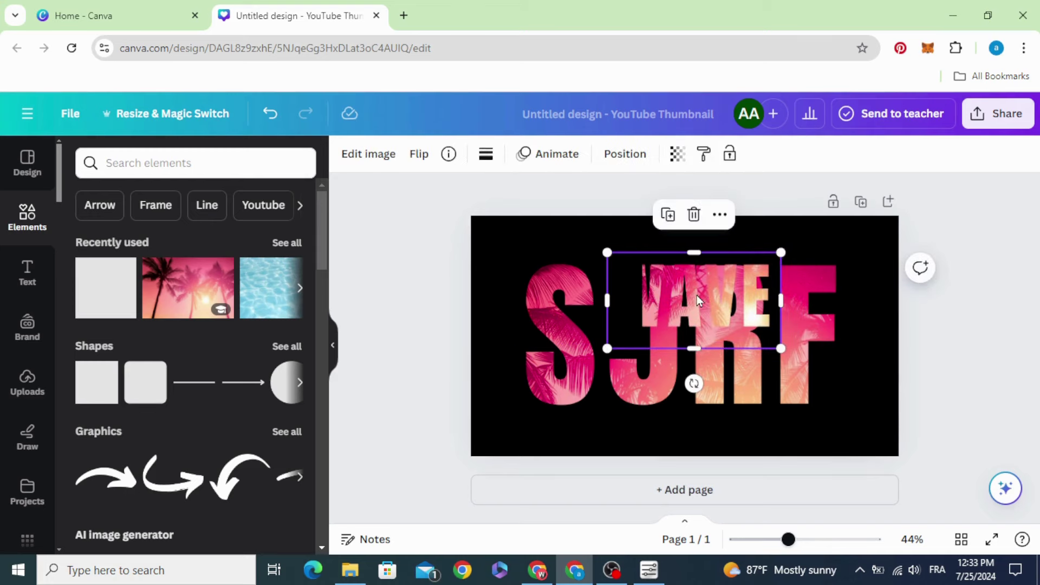
right_click(697, 295)
mouse_move(819, 290)
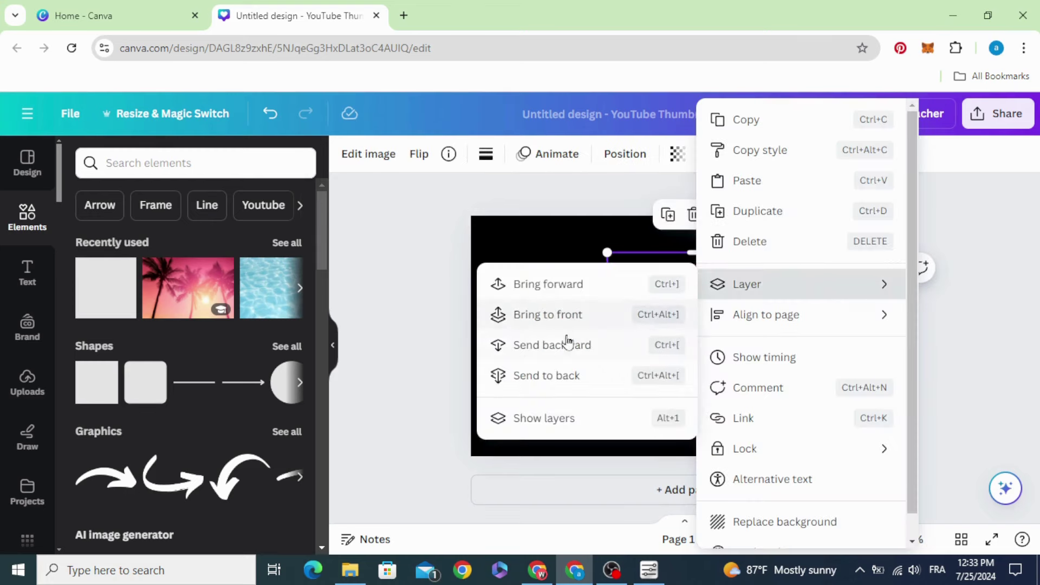
left_click(554, 324)
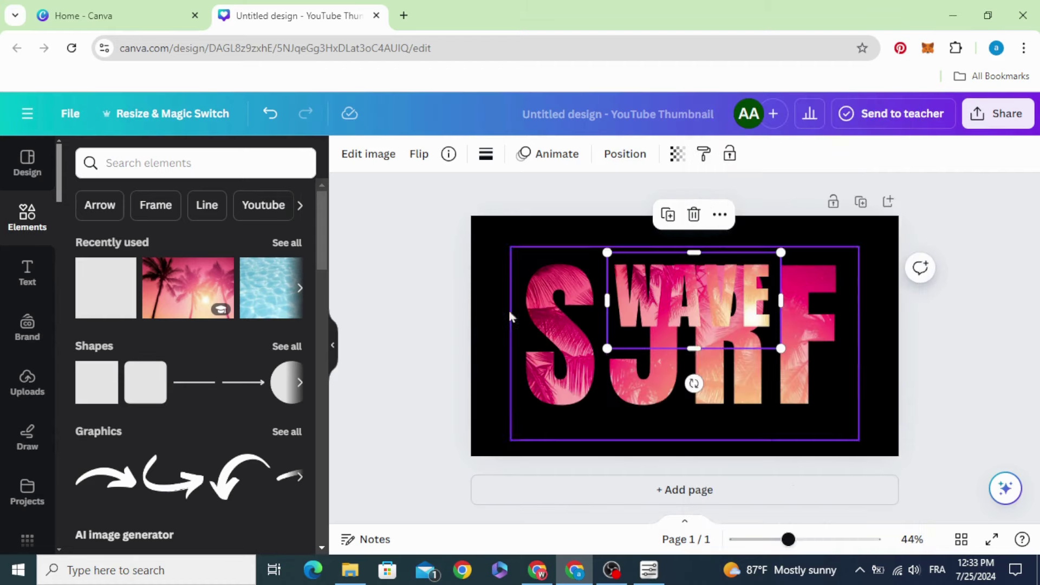
left_click(421, 321)
left_click(666, 297)
Step: Shrink WAVE, rotate it to about -90°, and fit it into the U's left side
left_click_drag(780, 252, 689, 303)
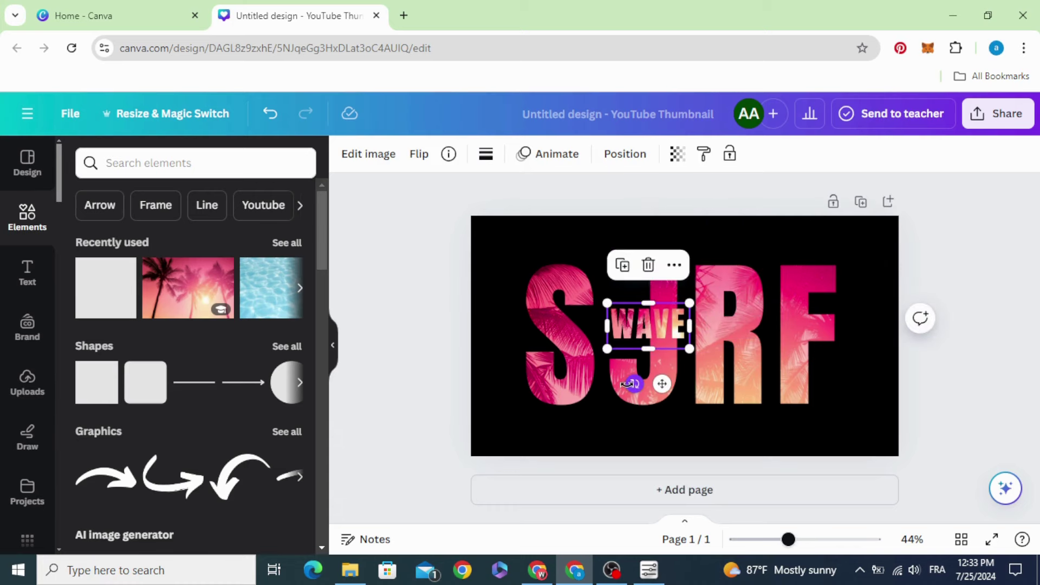
left_click_drag(652, 396, 721, 346)
left_click(451, 321)
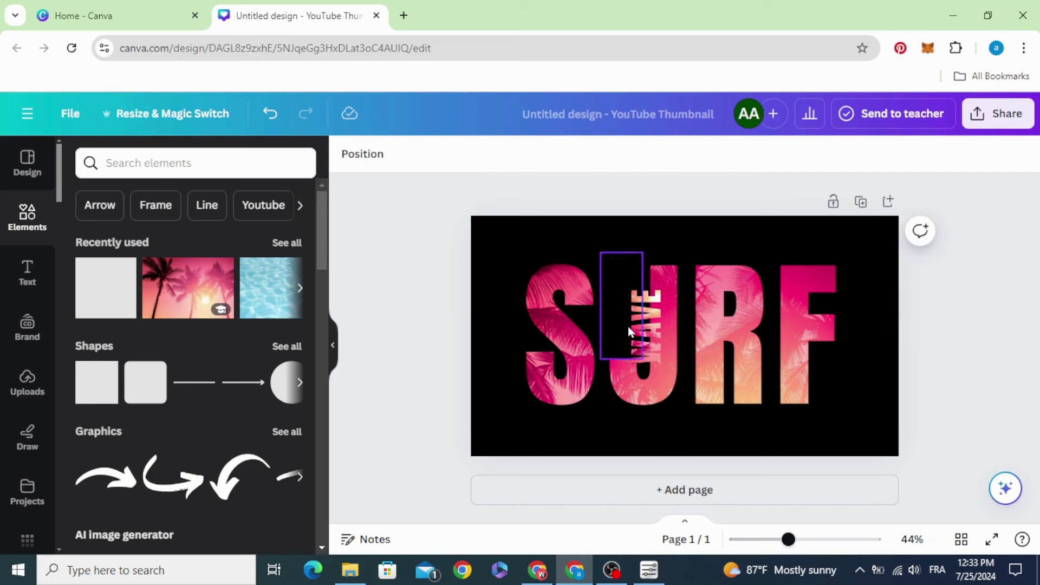
left_click_drag(636, 332, 607, 312)
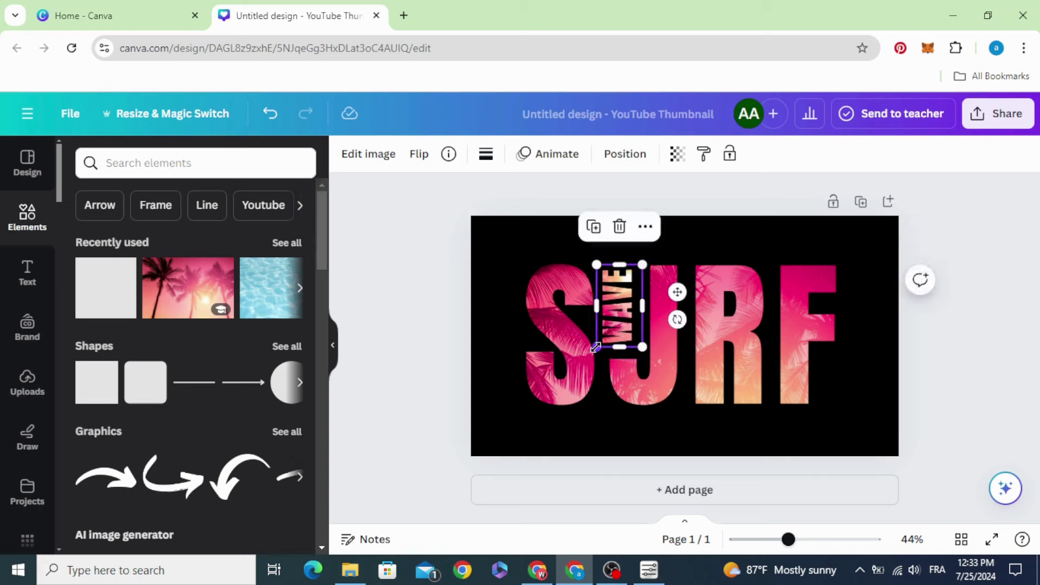
left_click_drag(596, 347, 631, 335)
Step: Check the black rectangle and WAVE placement and review the final layout
left_click(435, 322)
left_click(626, 353)
left_click(382, 329)
left_click(610, 302)
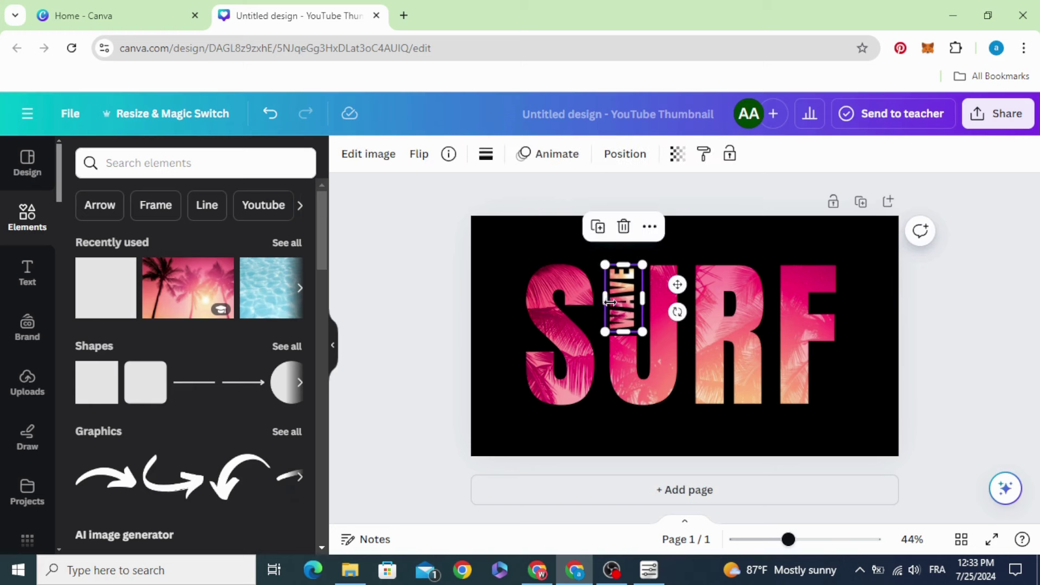
left_click(461, 348)
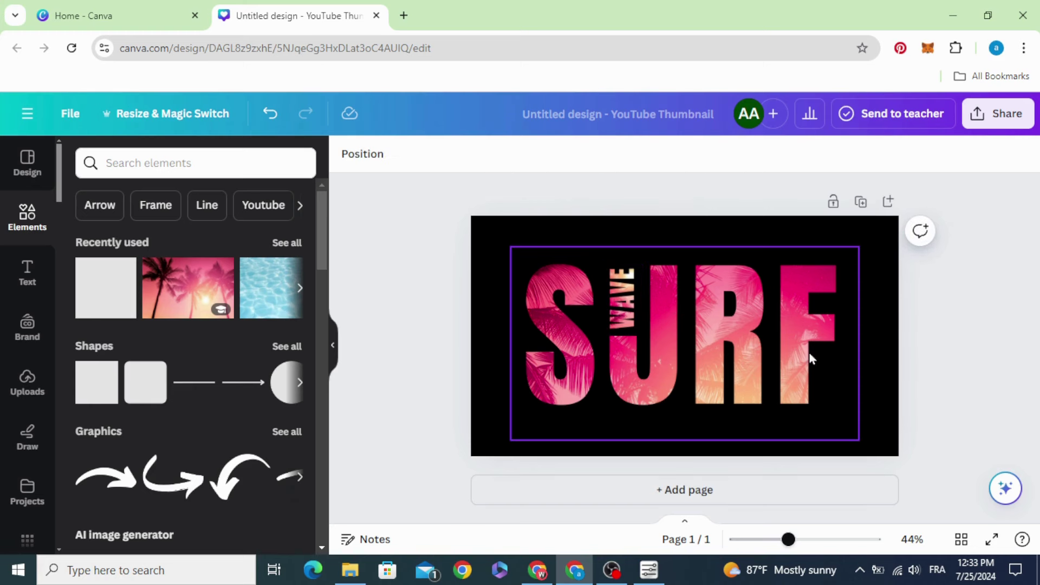